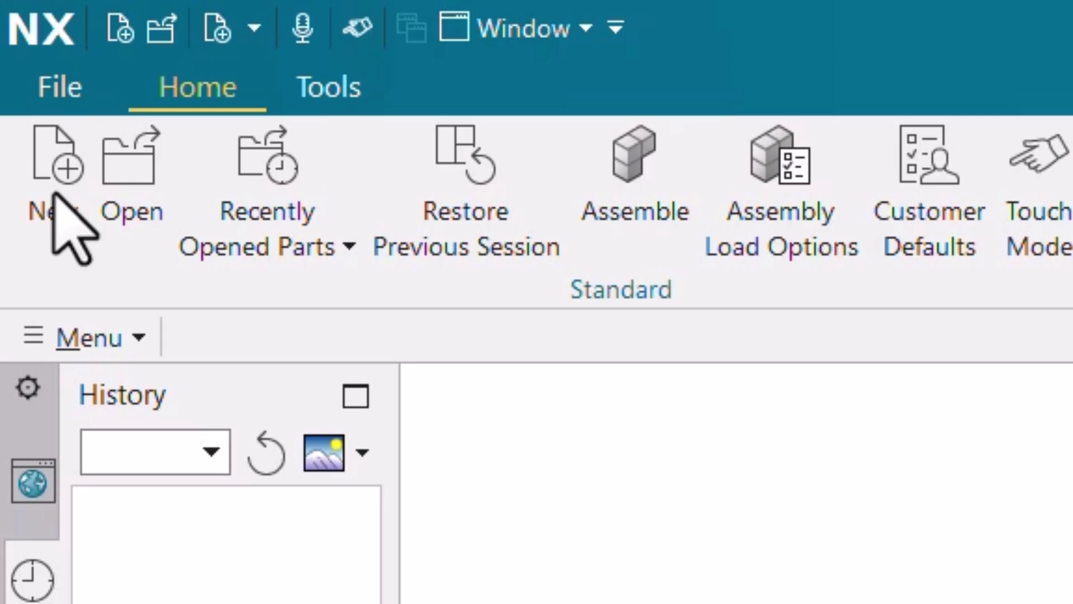
- Create a new Assembly-template file named assembly1.prt with Millimeters units
left_click(54, 193)
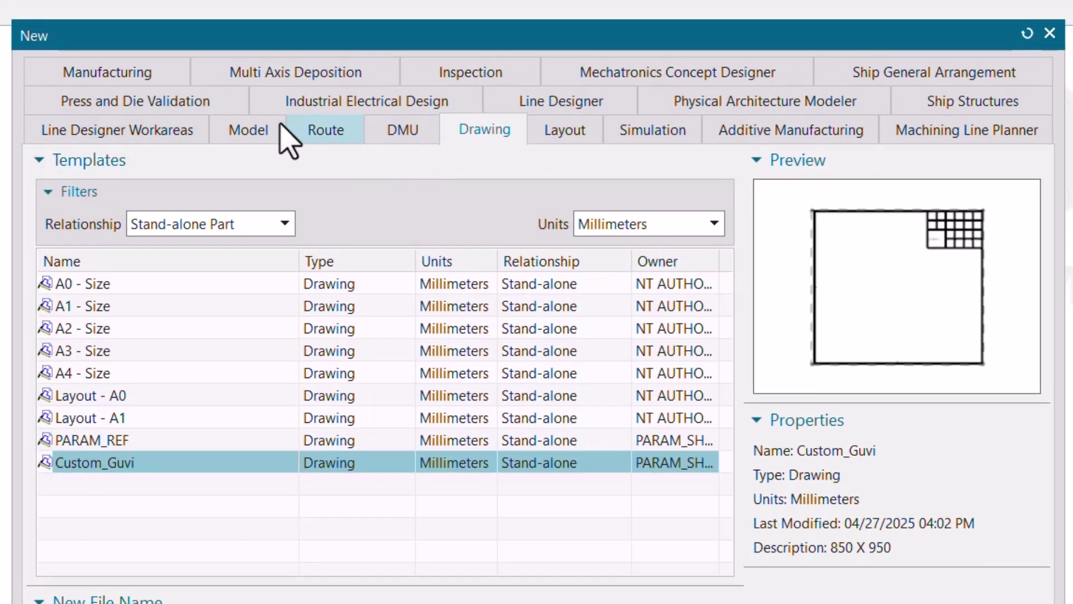
left_click(264, 126)
left_click(129, 306)
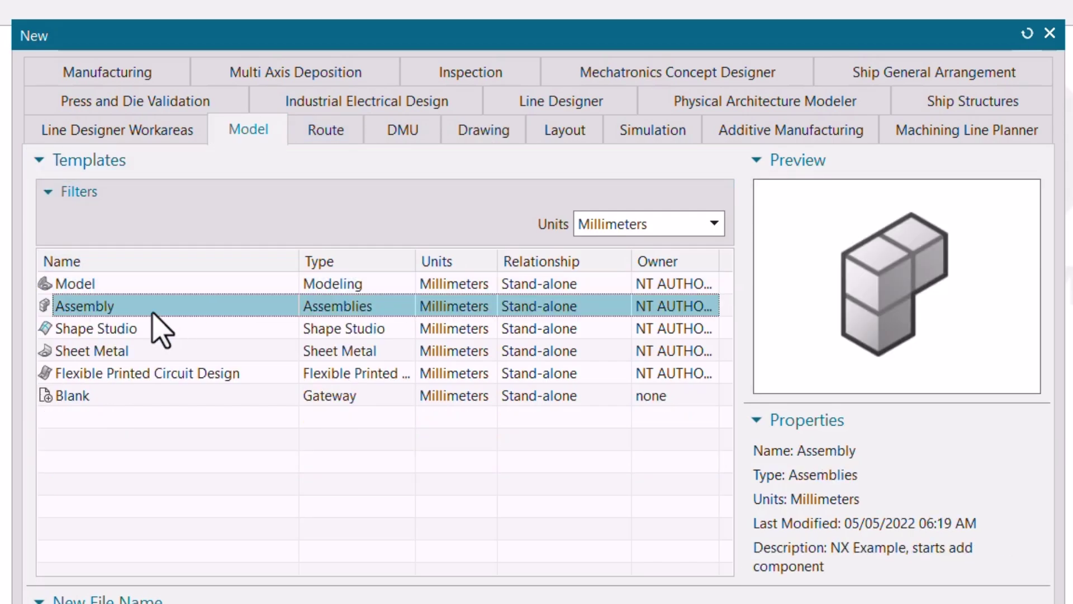
left_click(603, 227)
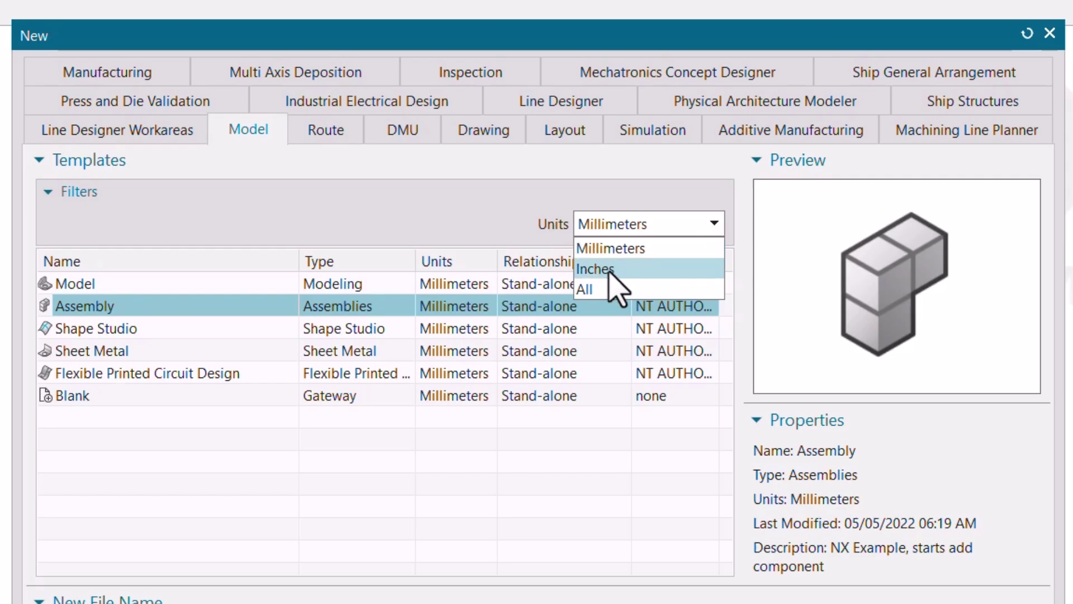
left_click(615, 248)
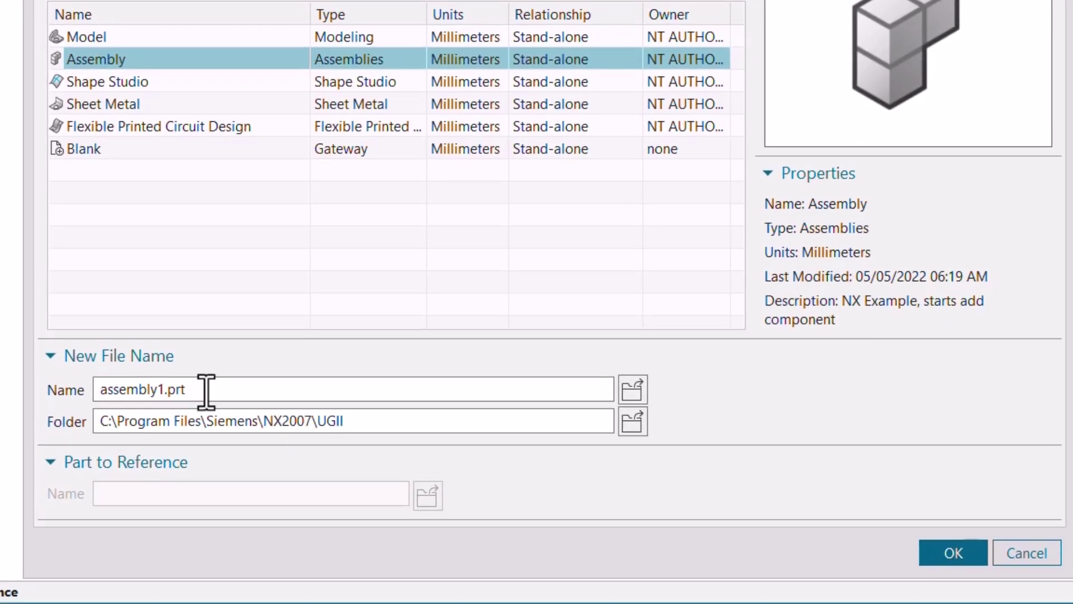
left_click_drag(207, 391, 102, 390)
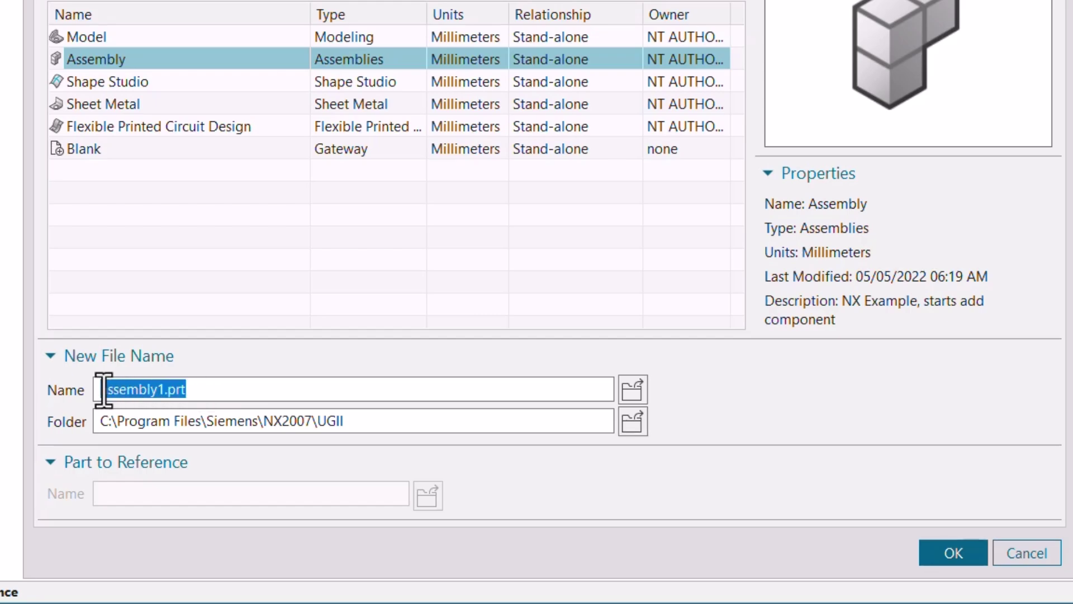
left_click(370, 428)
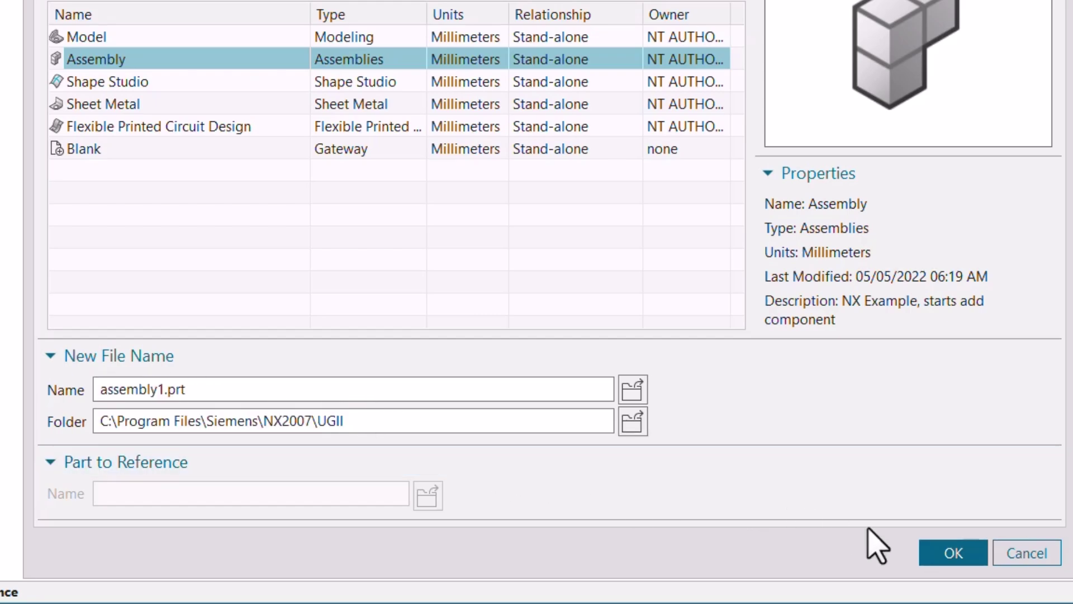
left_click(941, 555)
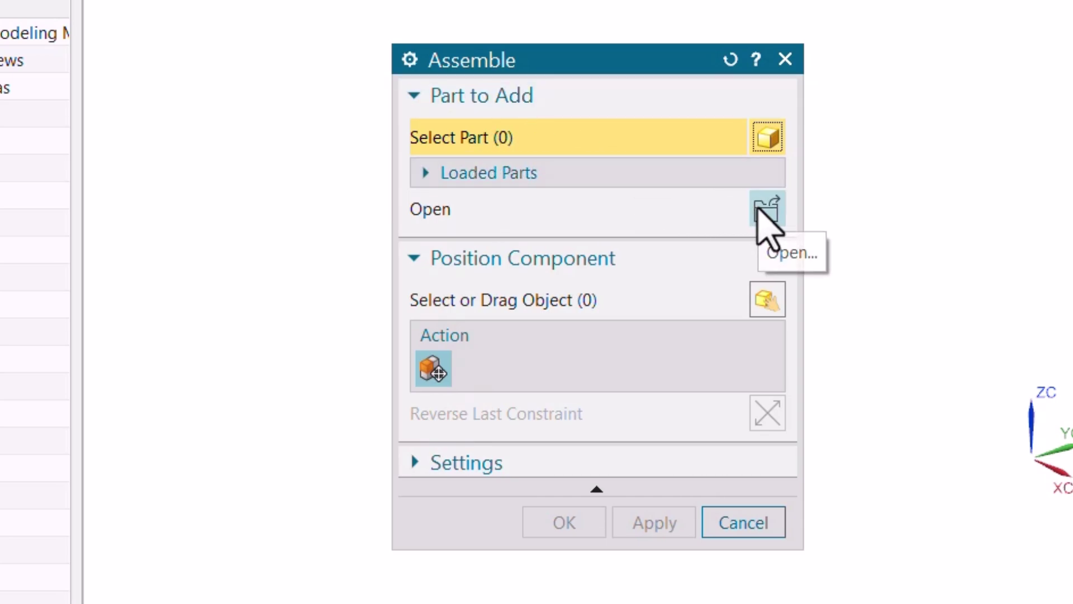
- Load Bounded_Plane from the Nx > parts folder as the component to add
left_click(764, 211)
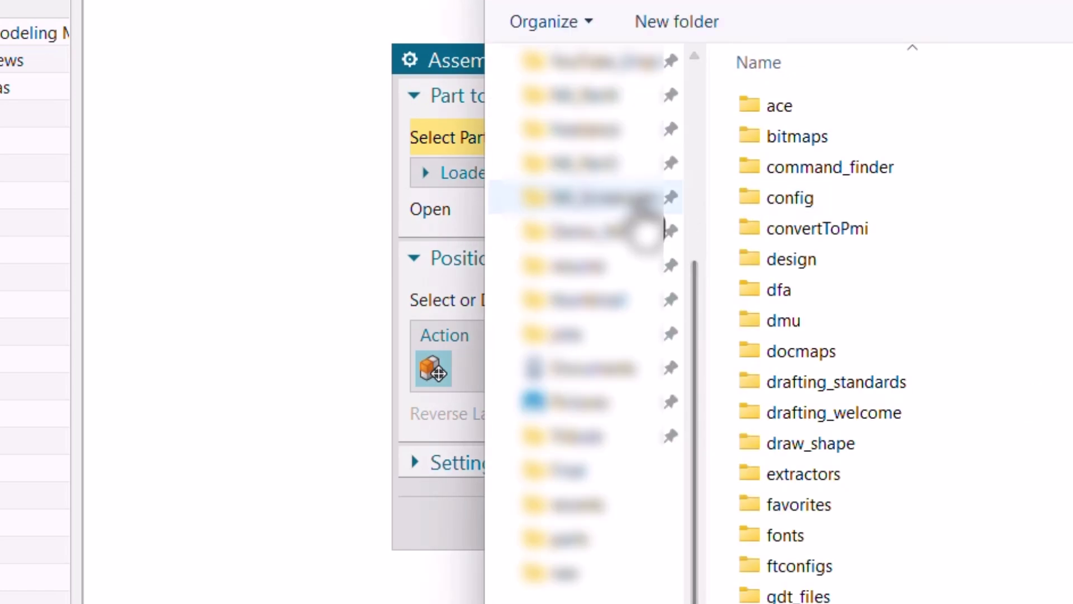
scroll(601, 193, "up", 1)
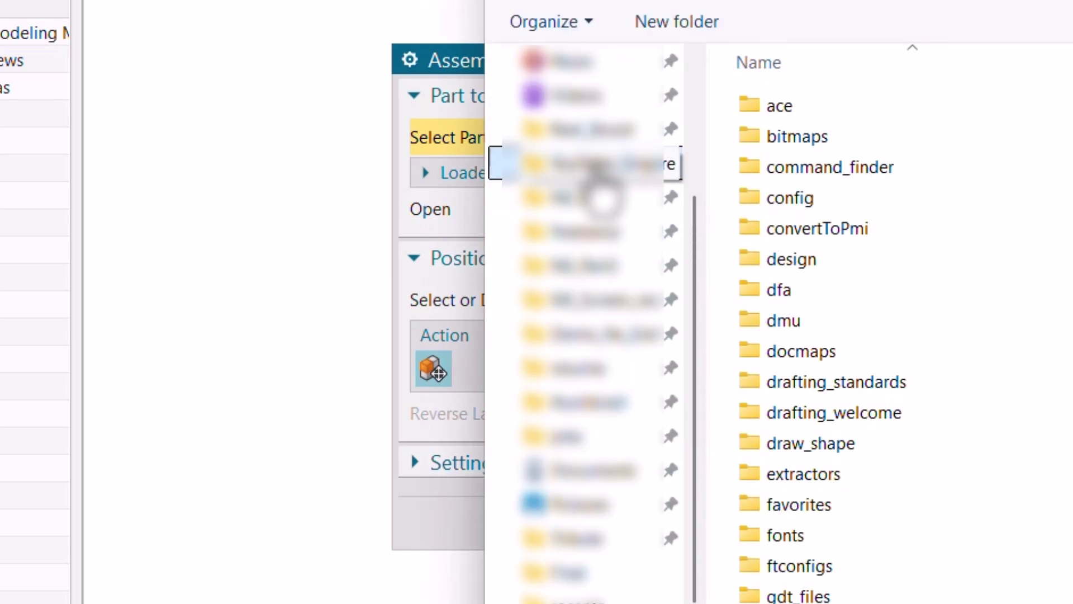
left_click(595, 165)
double_click(814, 165)
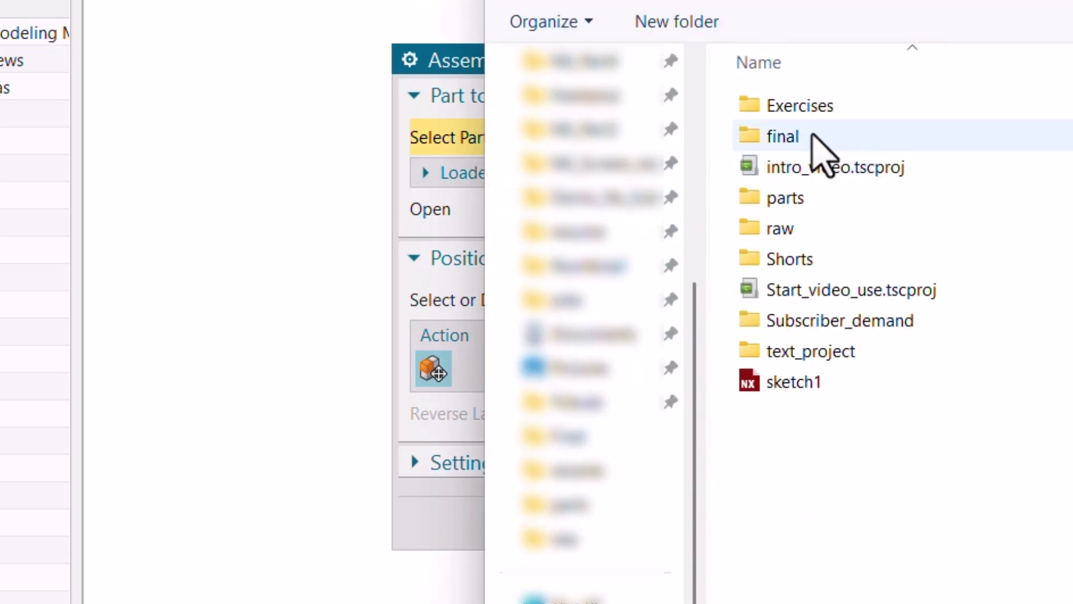
double_click(799, 196)
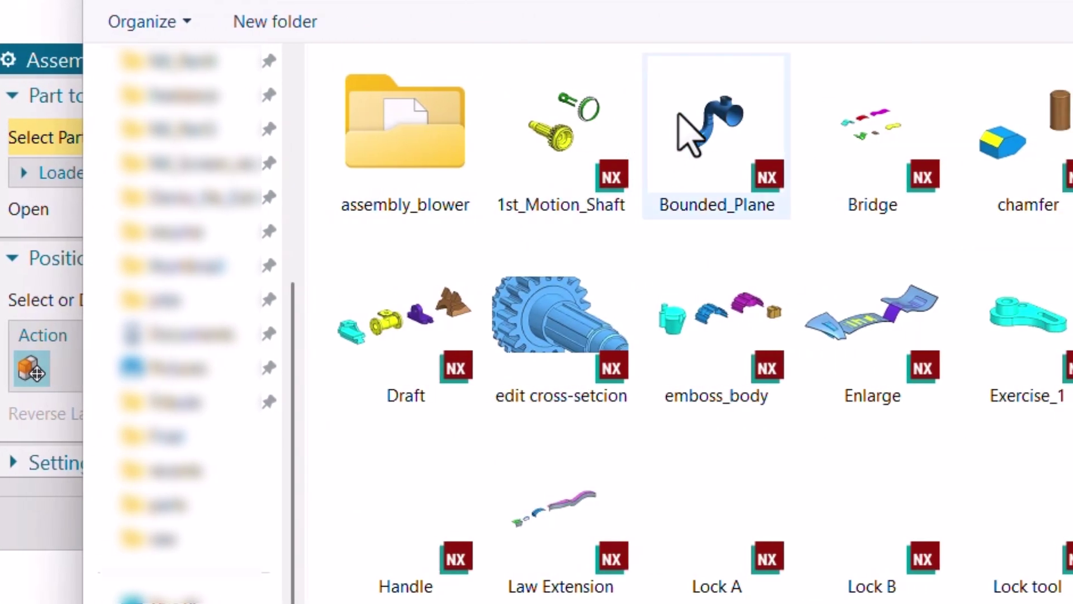
left_click(740, 132)
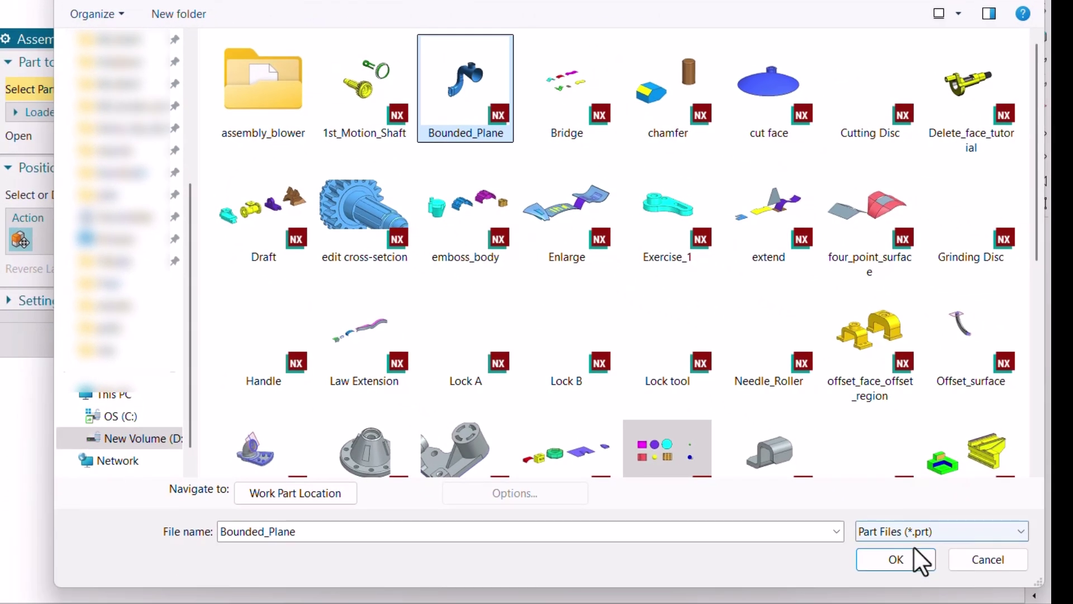
left_click(915, 561)
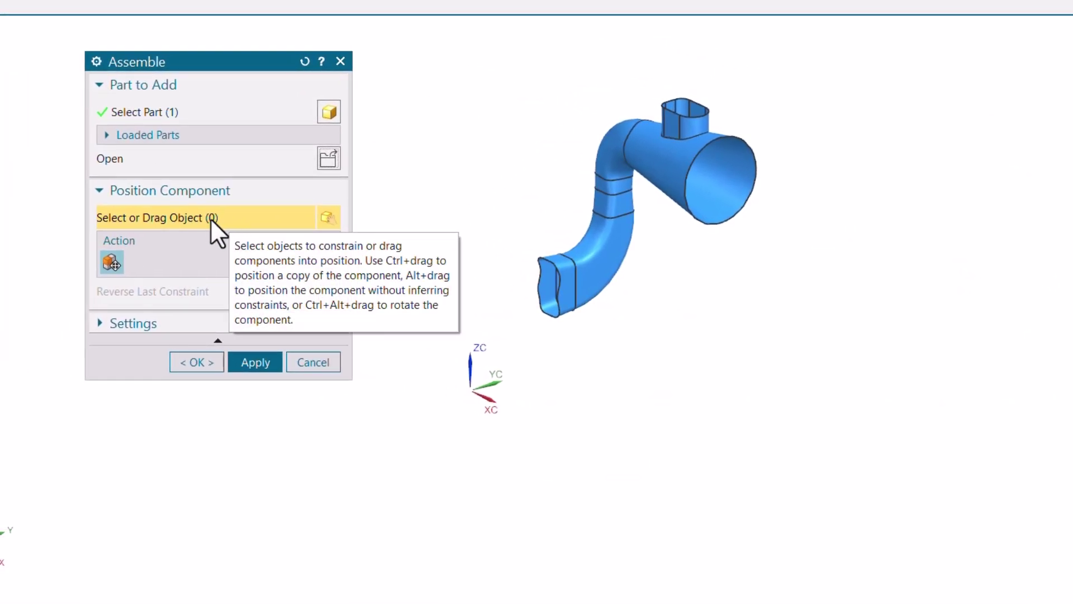
- Move the Bounded_Plane duct to a new position and finish adding it with Keep Constraints on
left_click(633, 205)
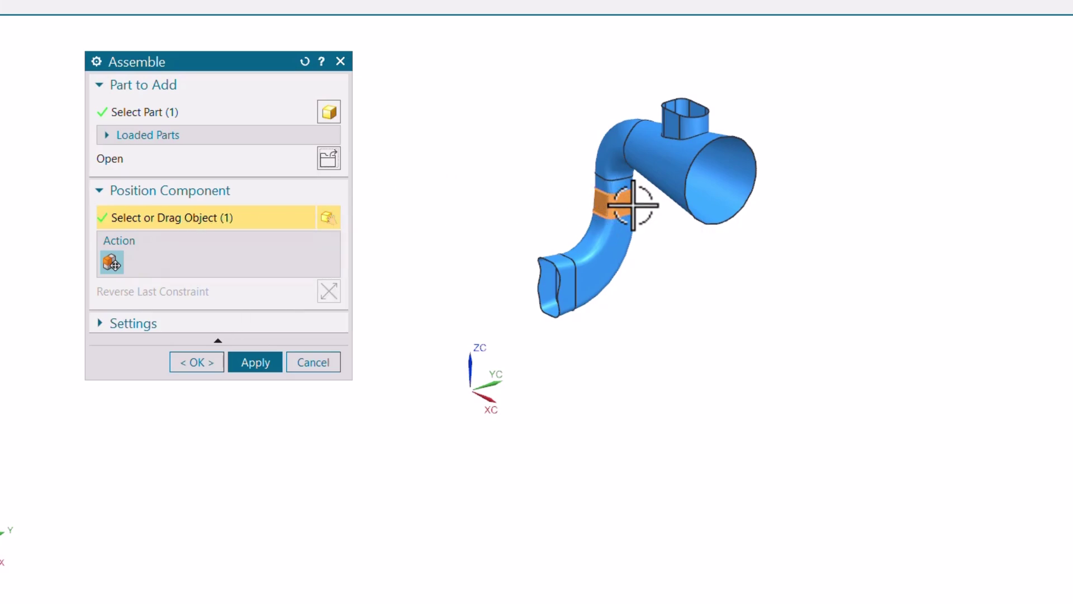
left_click(111, 261)
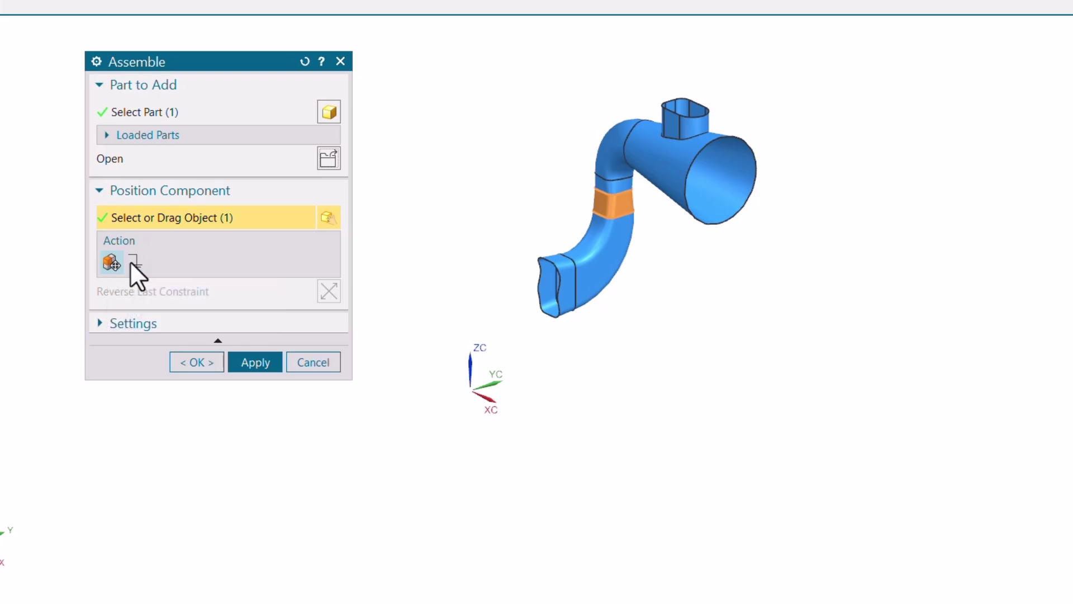
left_click_drag(615, 211, 589, 256)
left_click_drag(583, 203, 593, 266)
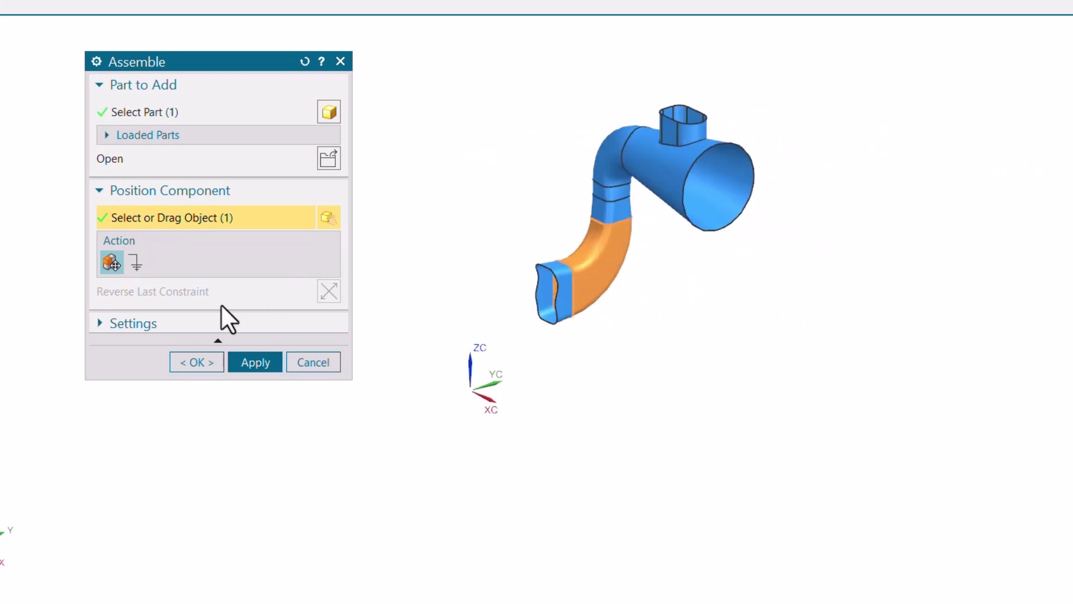
left_click(187, 325)
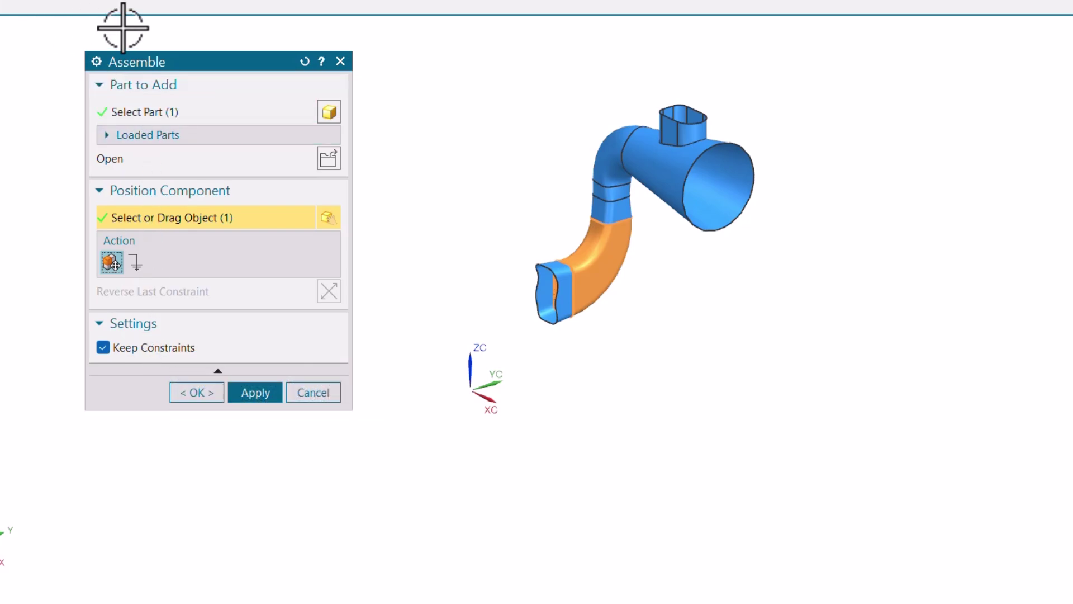
mouse_move(377, 27)
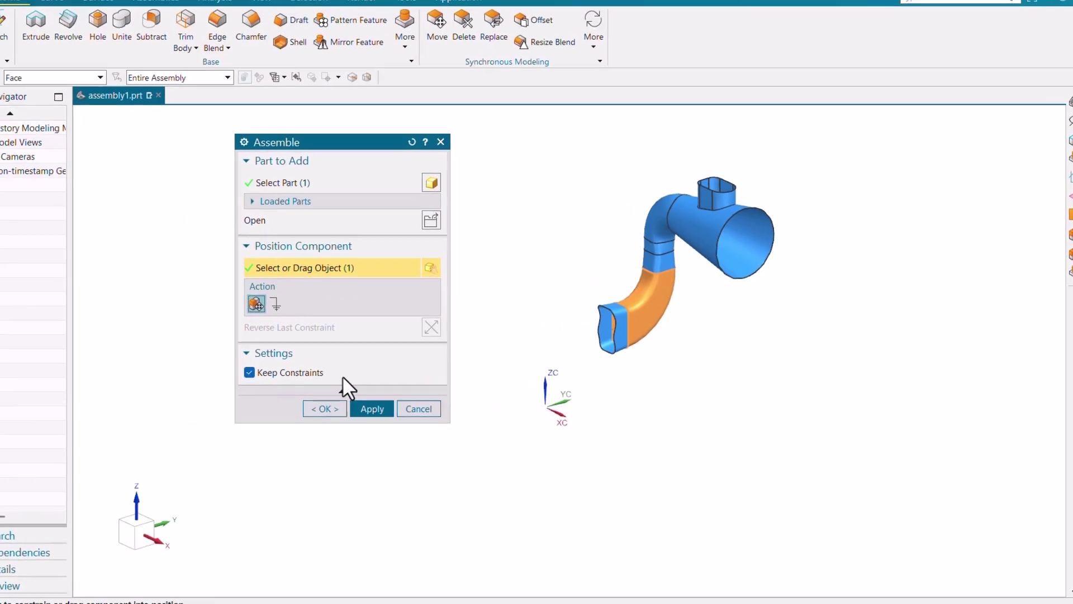
left_click(327, 410)
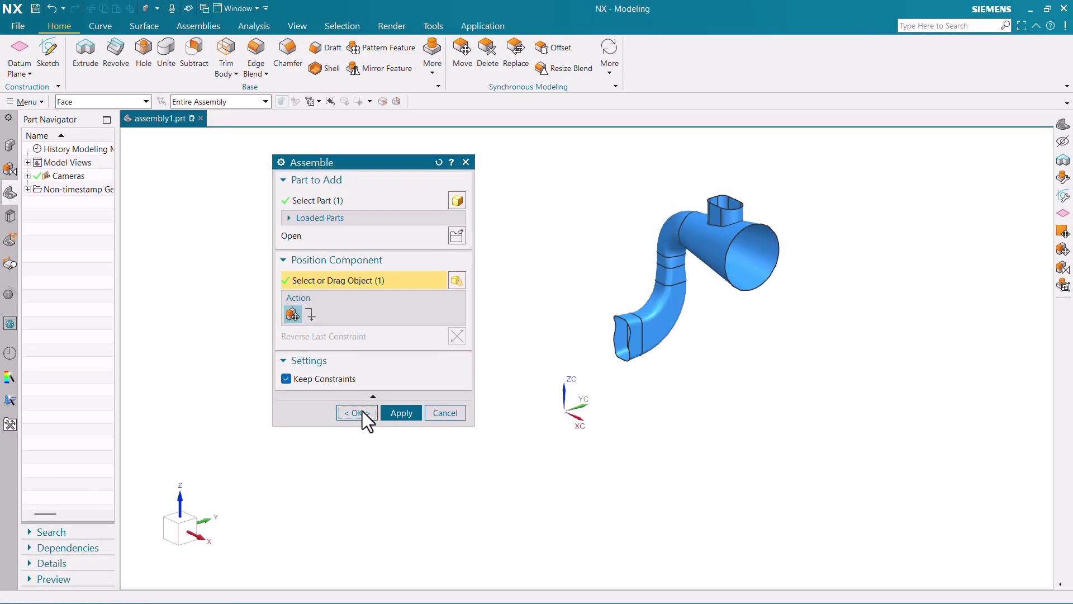
- Show the widened Assembly Navigator with Bounded_Plane listed under assembly1
left_click(203, 28)
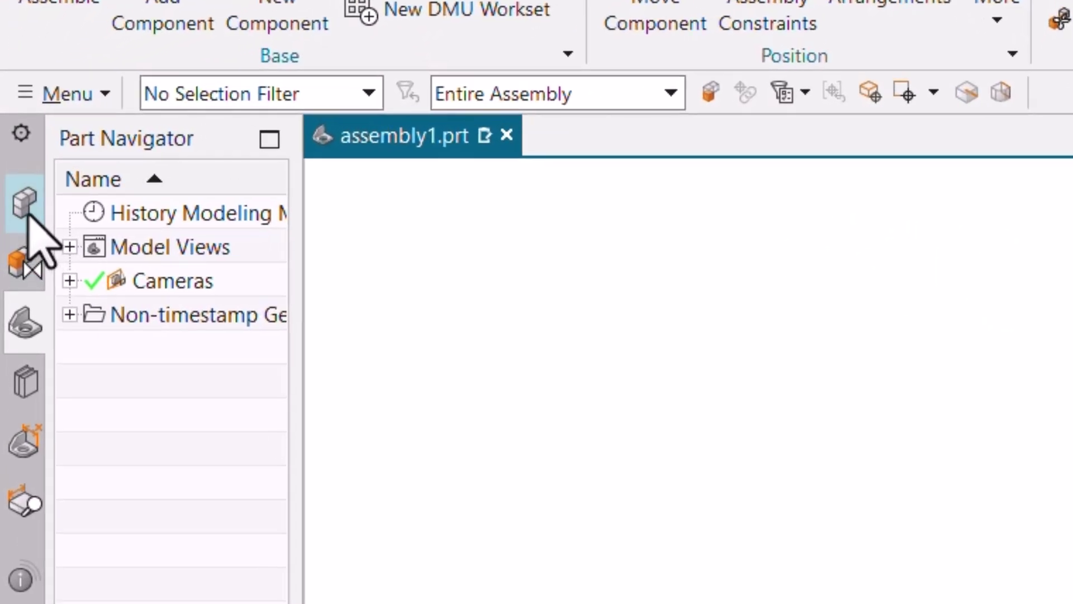
left_click(28, 215)
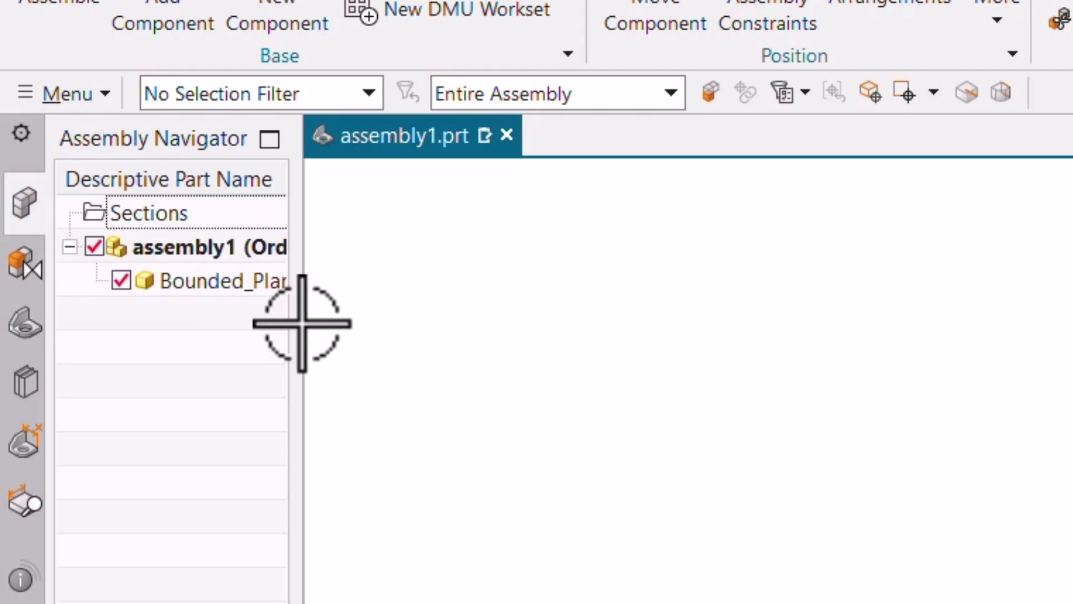
left_click_drag(326, 322, 691, 323)
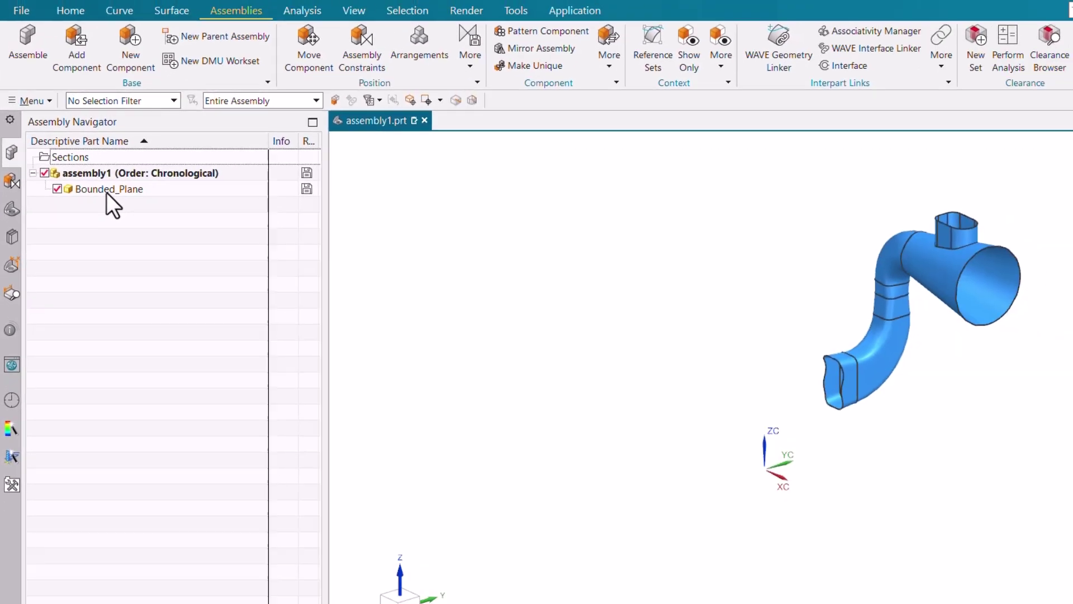
left_click(106, 193)
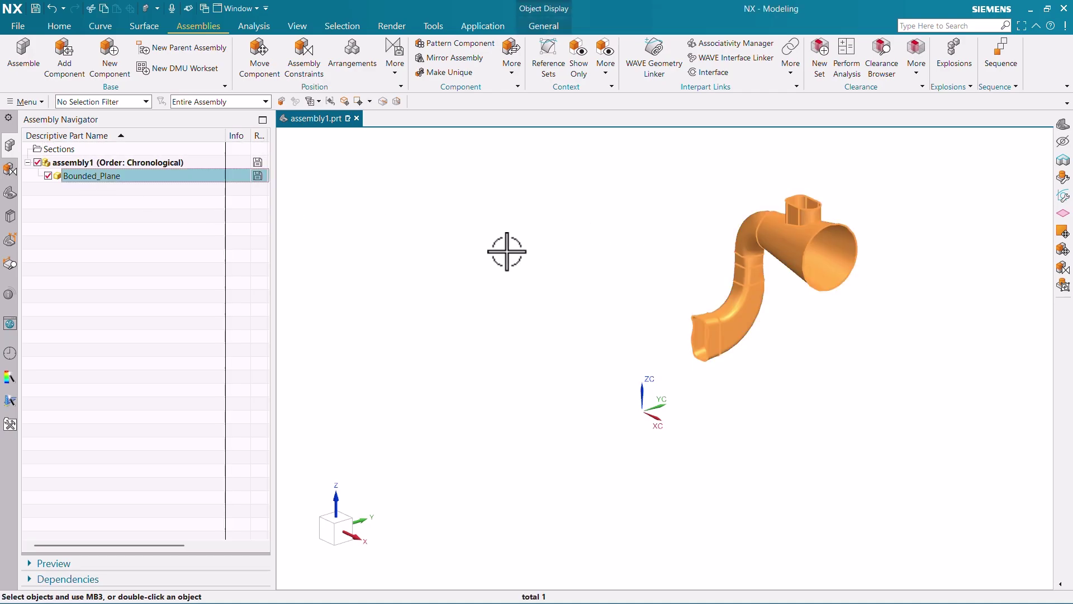
left_click(479, 252)
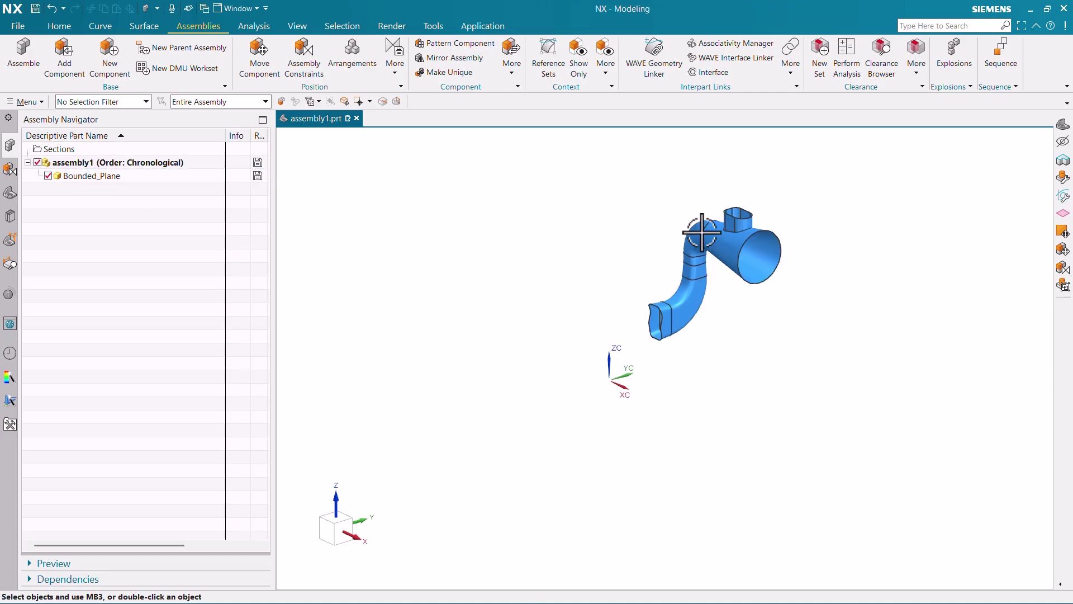
- Start Add Component and load the edit cross-setcion part file
left_click(68, 67)
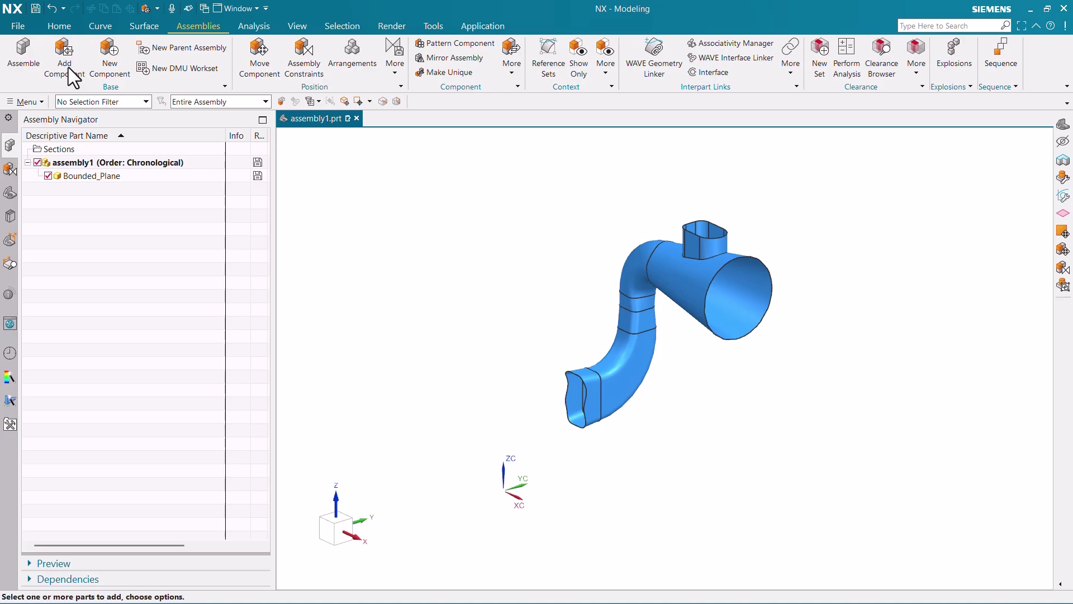
left_click(458, 235)
left_click(545, 274)
left_click(956, 556)
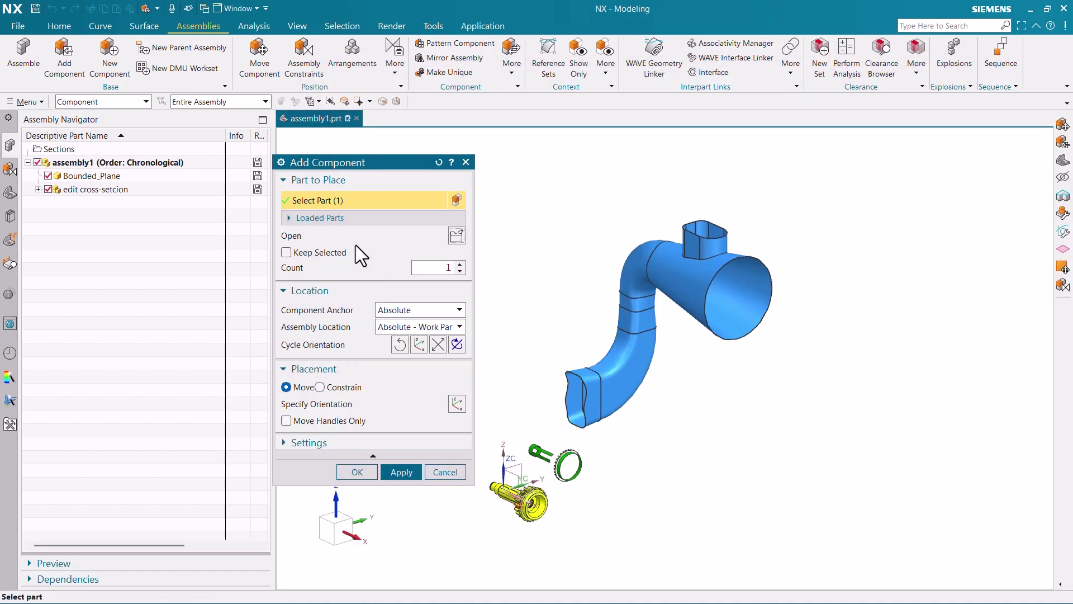
- Locate the shaft at Absolute - Displayed Part, drag it beside the duct, and confirm
scroll(576, 259, "down", 2)
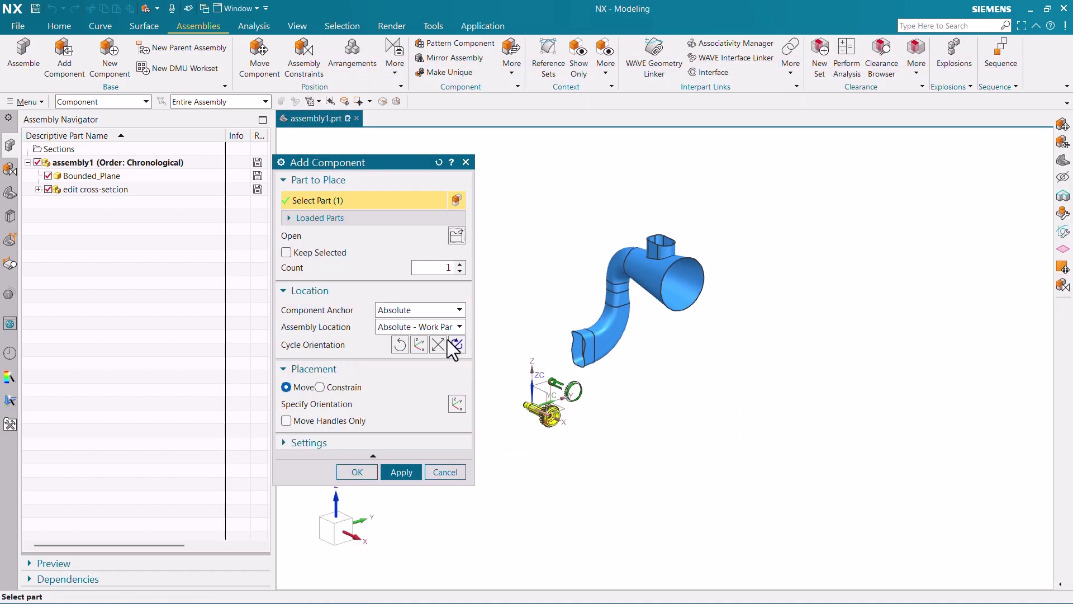
left_click(422, 330)
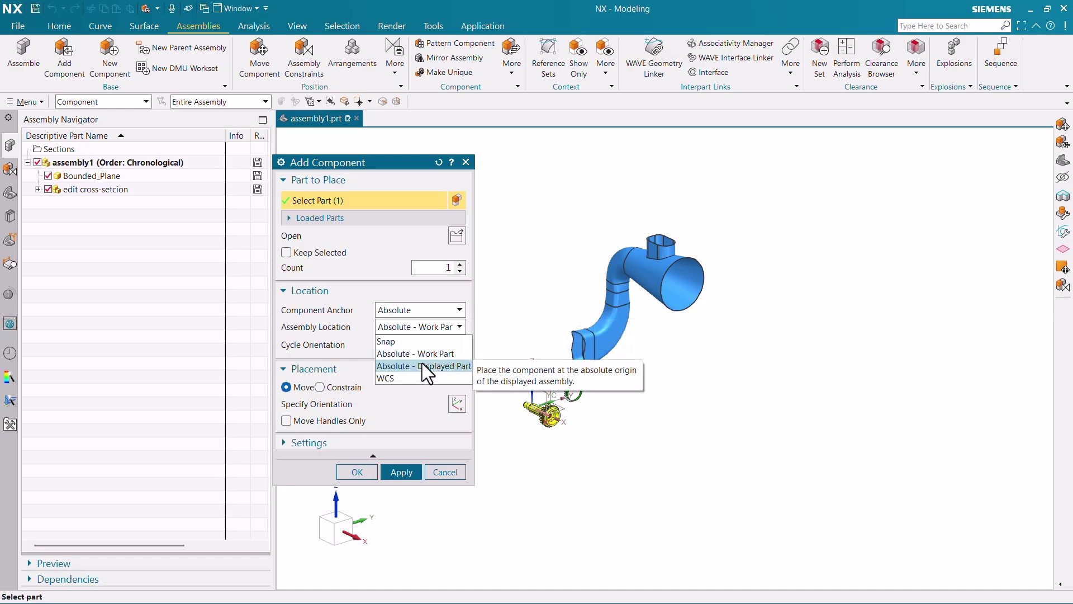
left_click(422, 364)
left_click_drag(592, 383, 760, 319)
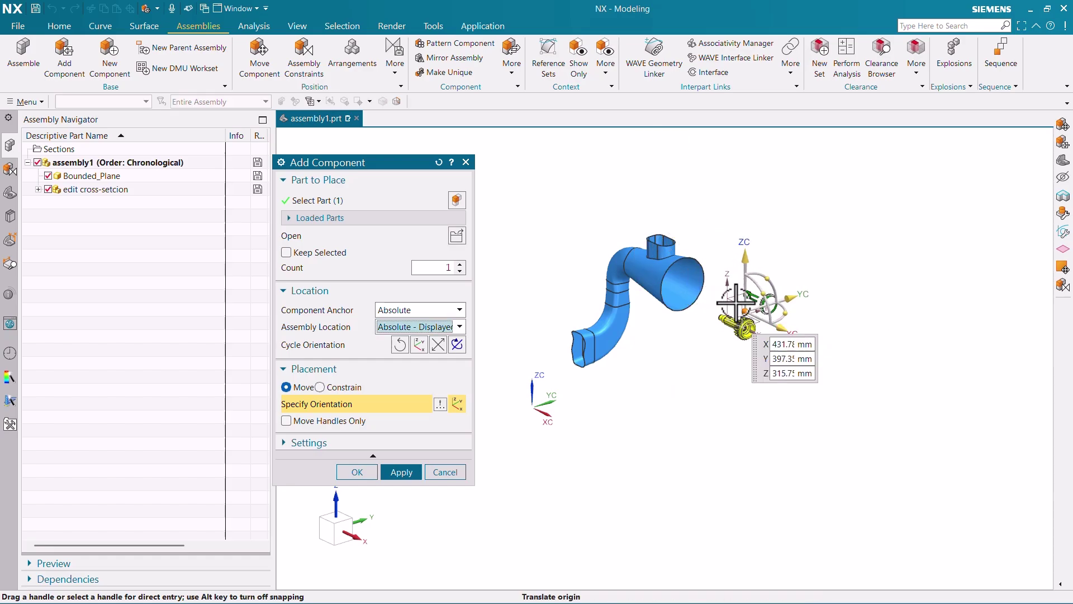
scroll(713, 269, "down", 2)
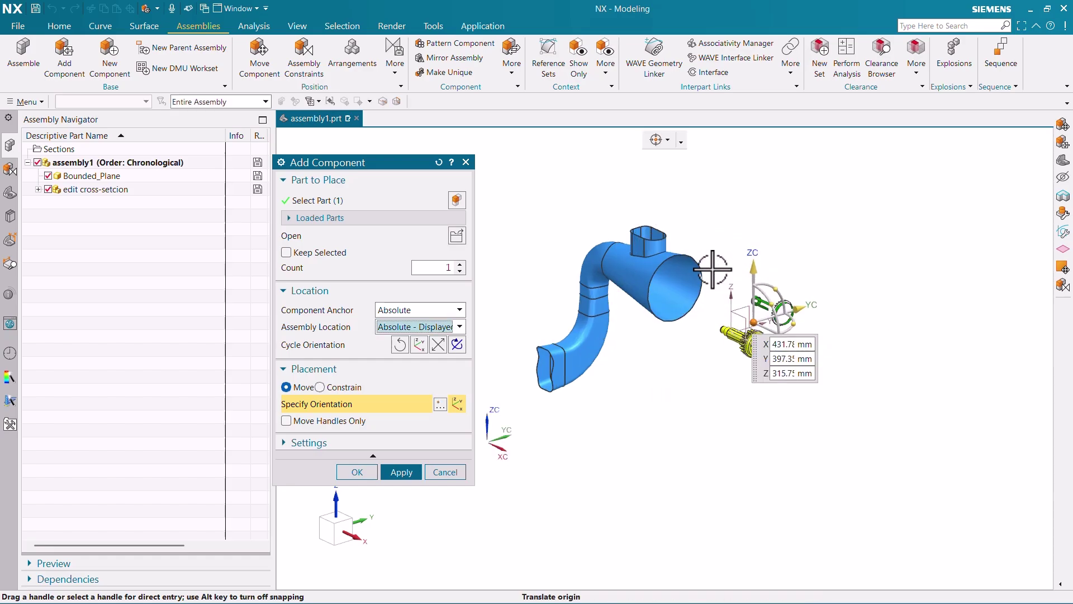
left_click(348, 388)
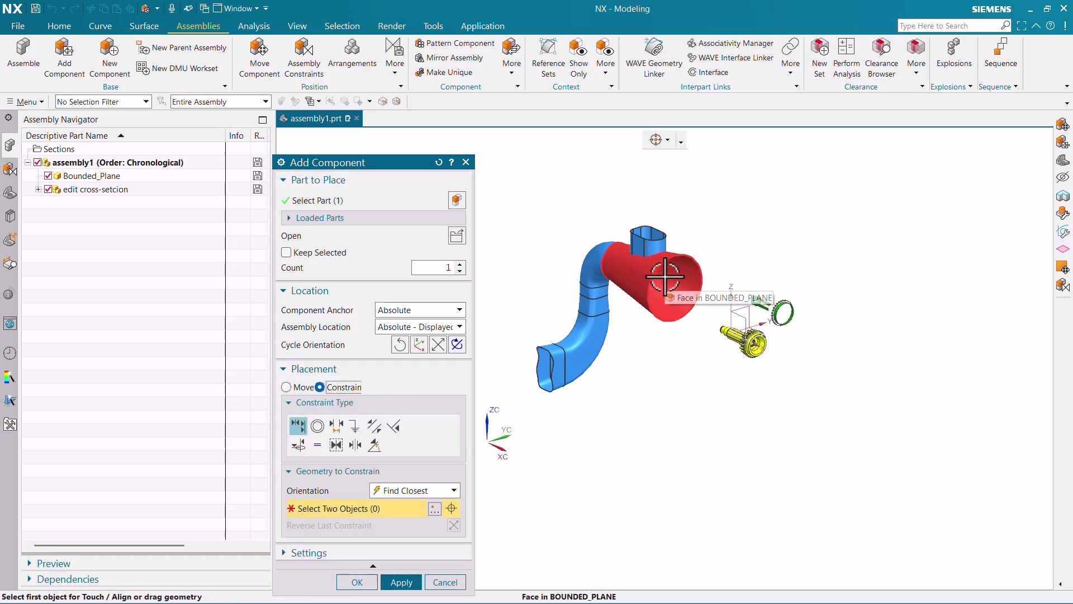
left_click(299, 388)
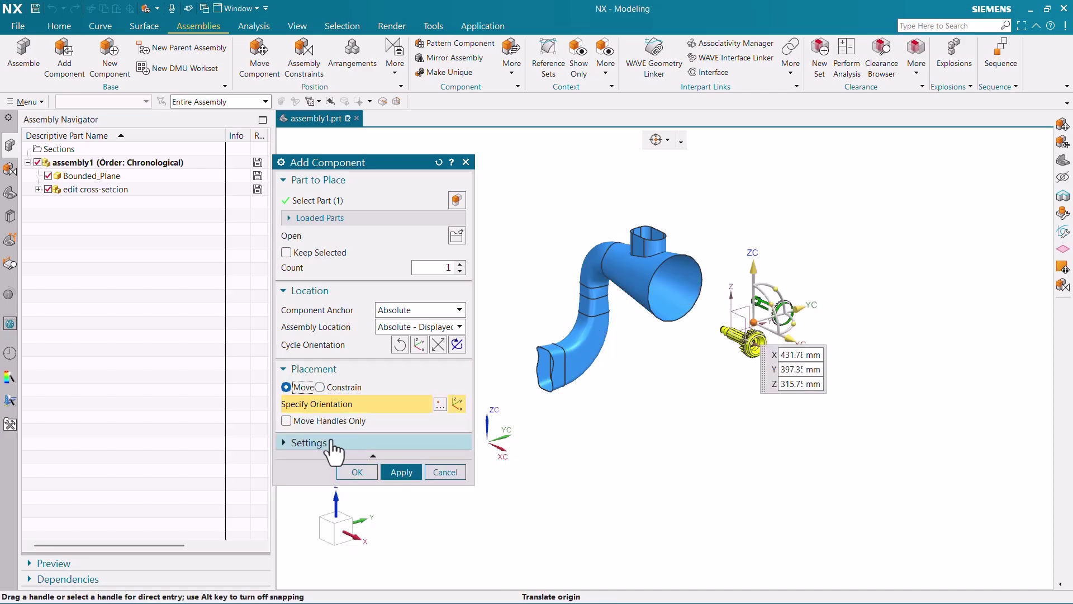
left_click(356, 474)
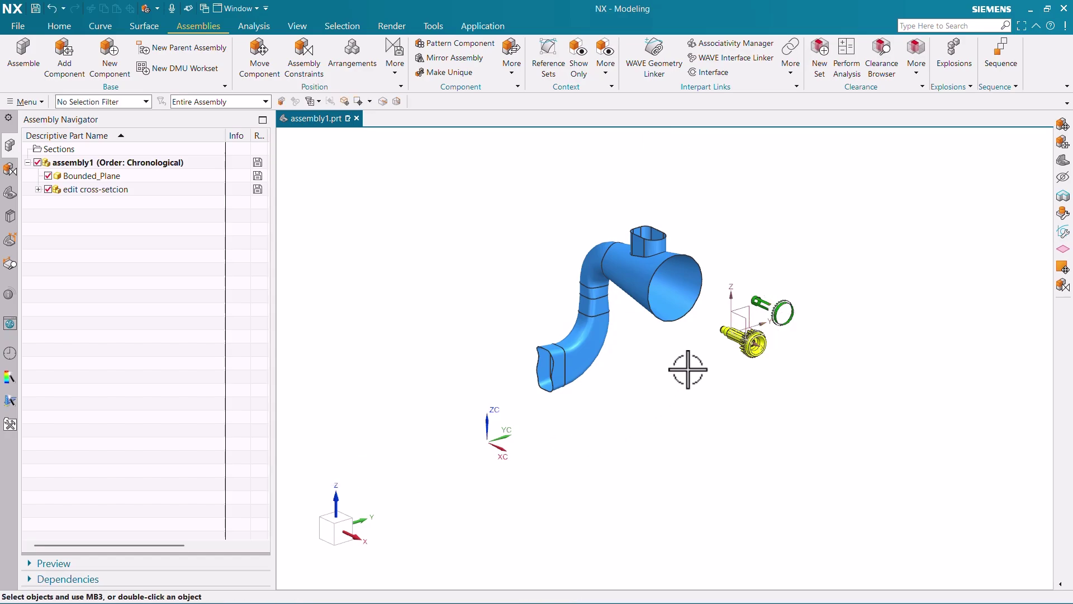
- Zoom the view and reopen Add Component from the Assemblies tab
scroll(737, 285, "up", 2)
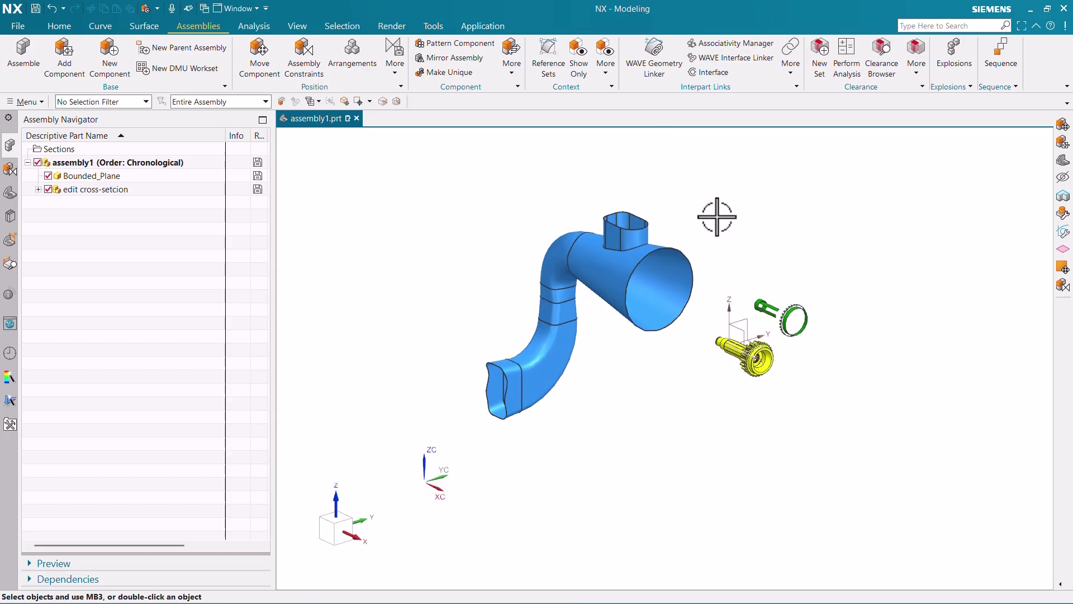
left_click(59, 58)
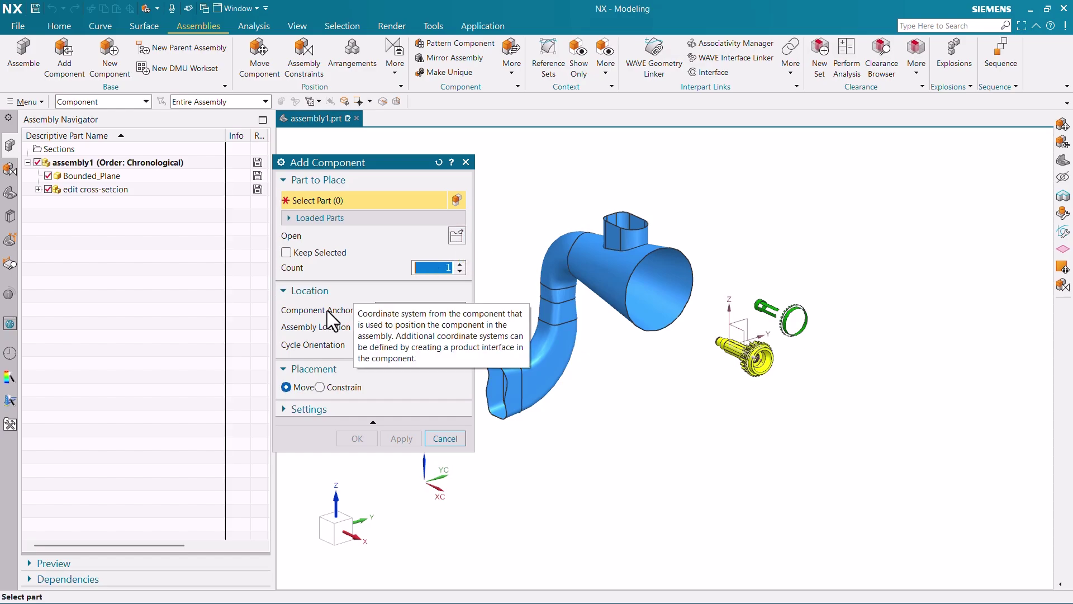
- Set anchor to Absolute and location to Absolute - Displayed Part, then cancel without adding
left_click(398, 309)
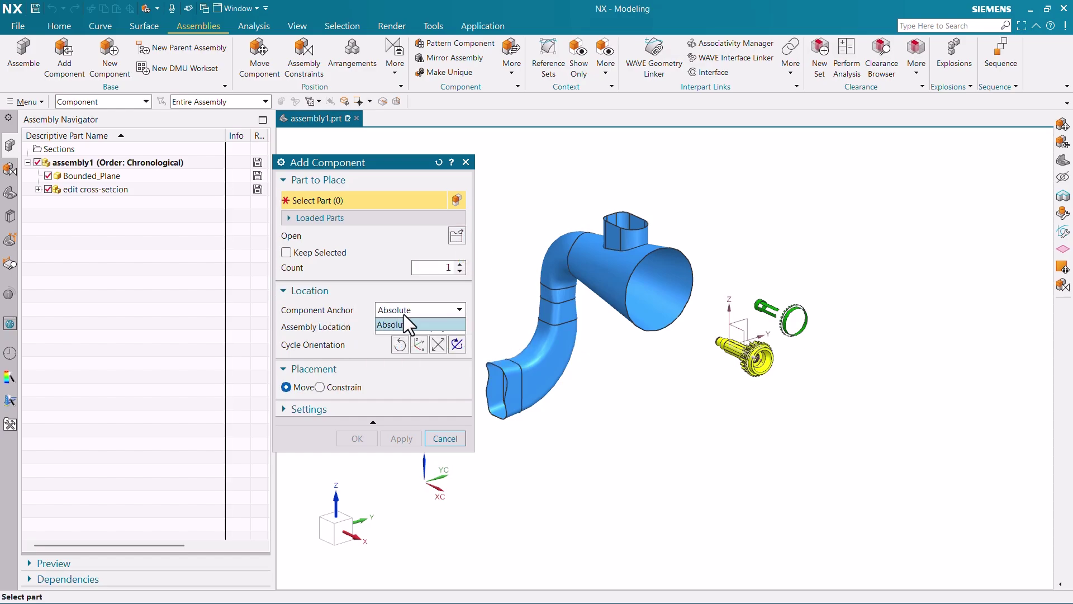
left_click(354, 313)
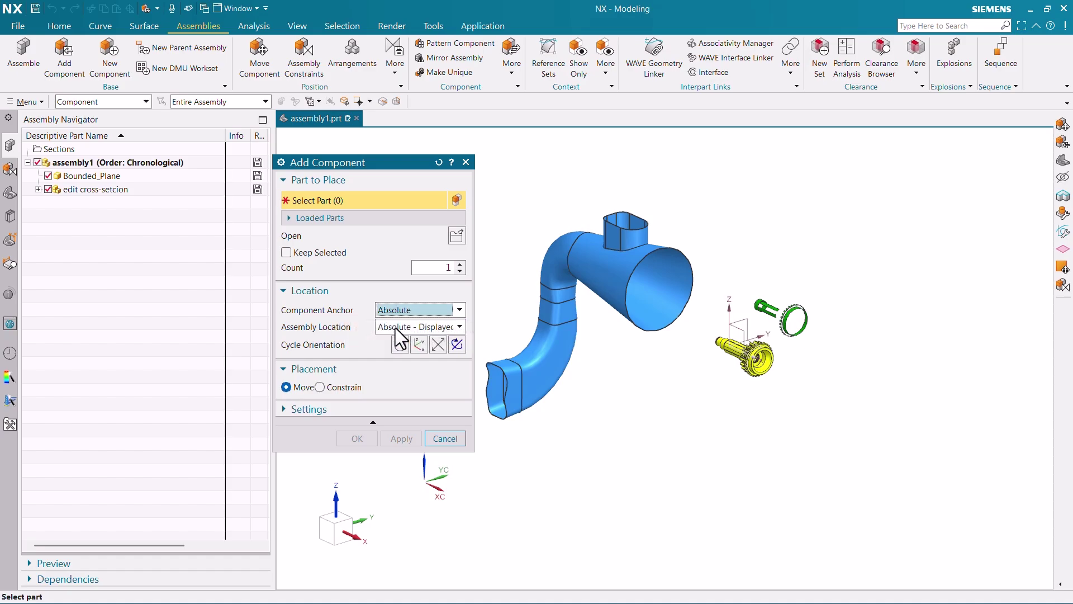
left_click(411, 327)
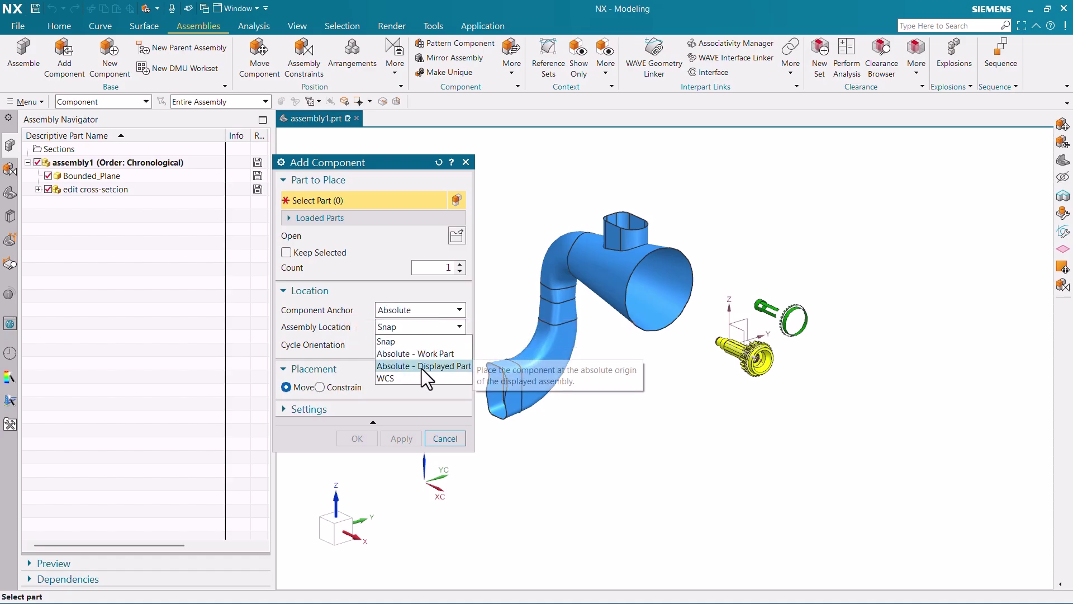
left_click(421, 367)
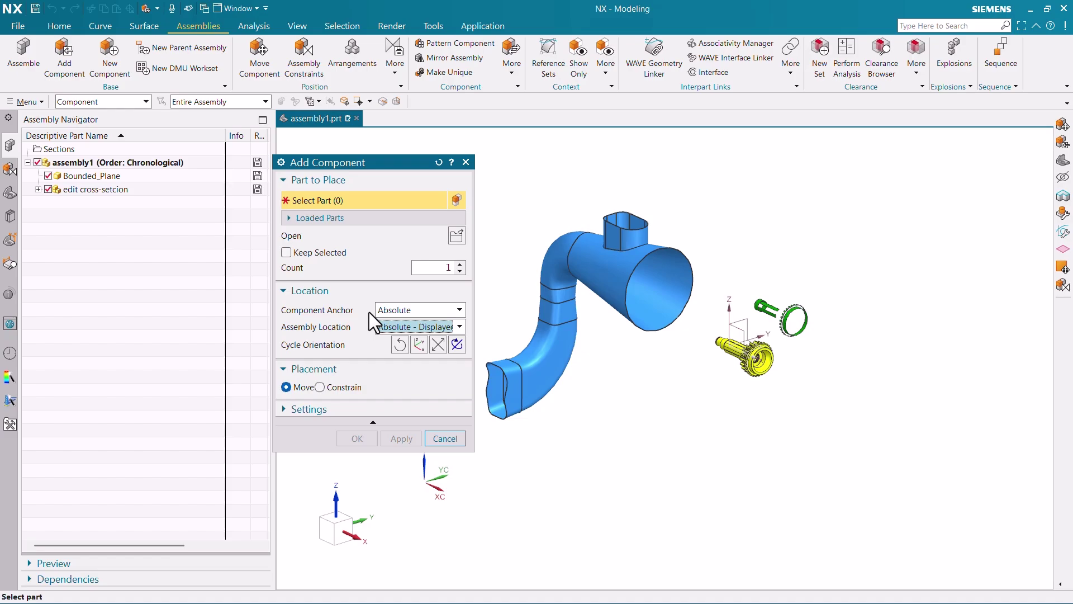
left_click(435, 445)
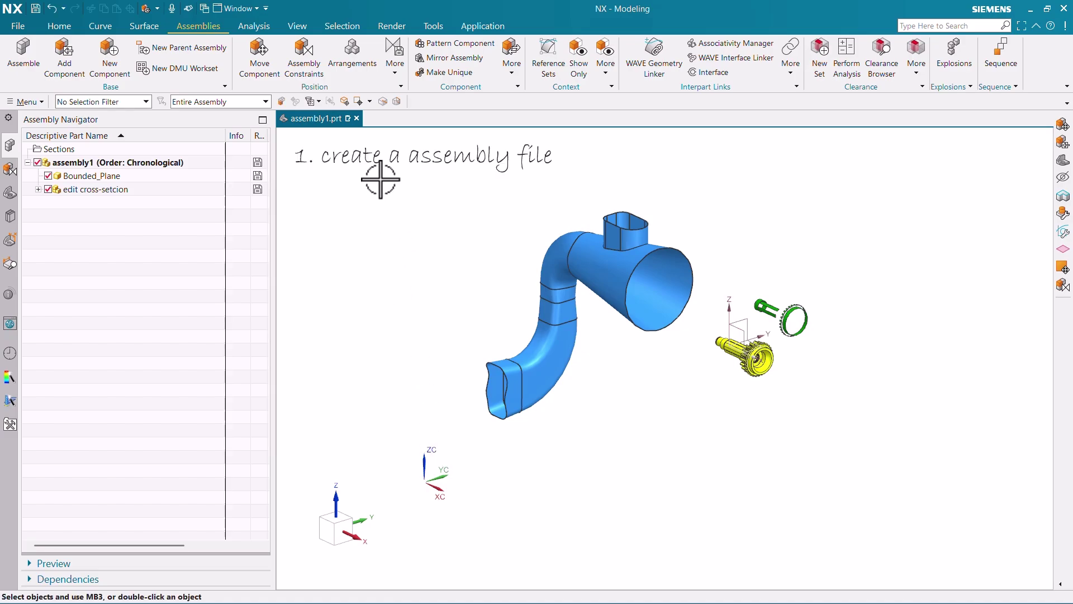